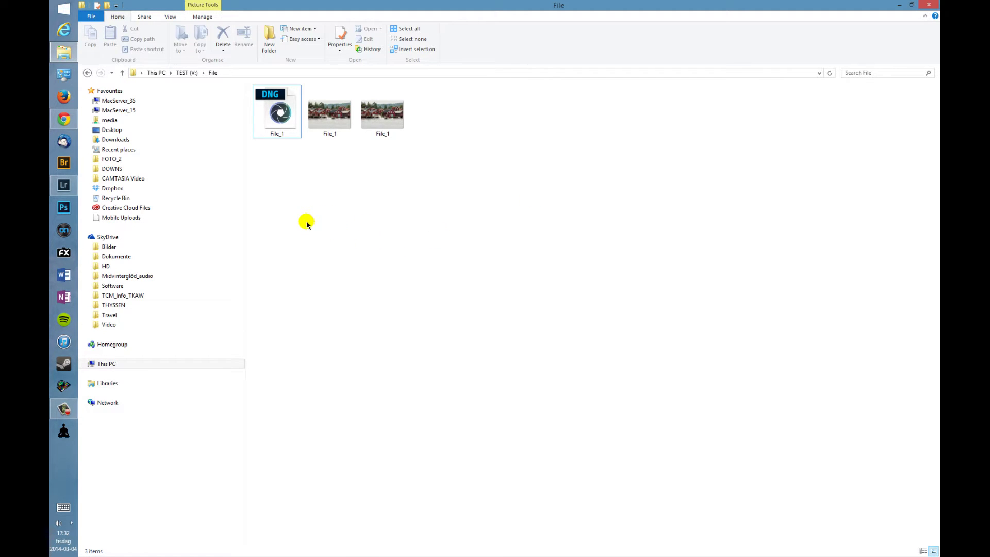
Check the DNG, TIF and JPEG copies of File_1 in Explorer, then bring Lightroom forward
left_click(275, 111)
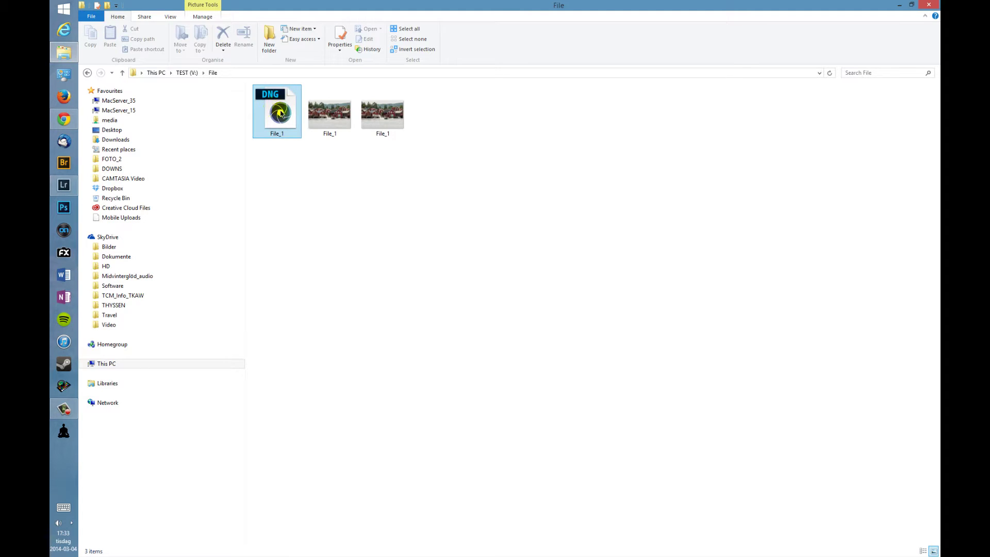
mouse_move(330, 115)
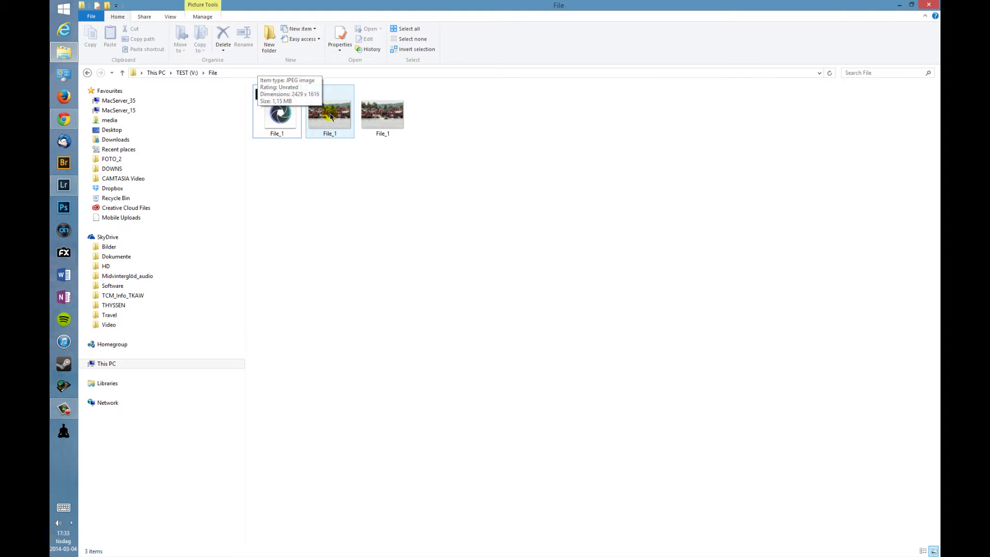
left_click(385, 119)
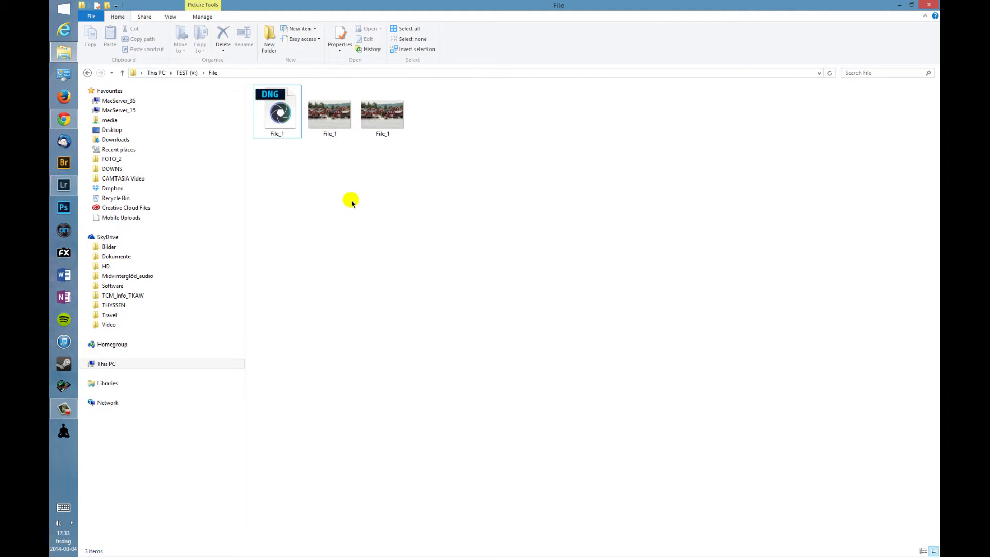
mouse_move(332, 161)
left_mouse_down()
mouse_move(325, 124)
mouse_move(280, 112)
left_mouse_up()
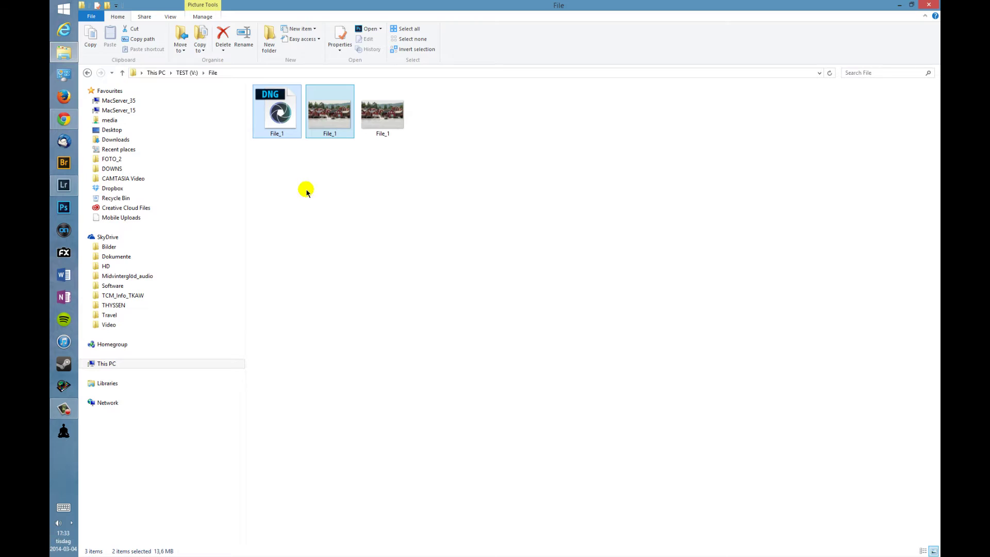
left_click(331, 109)
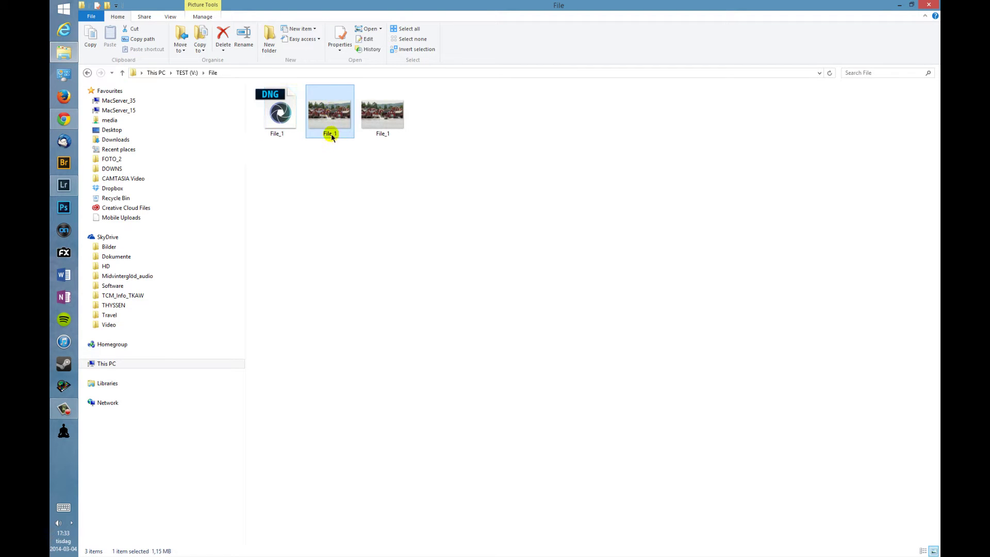
left_click(64, 185)
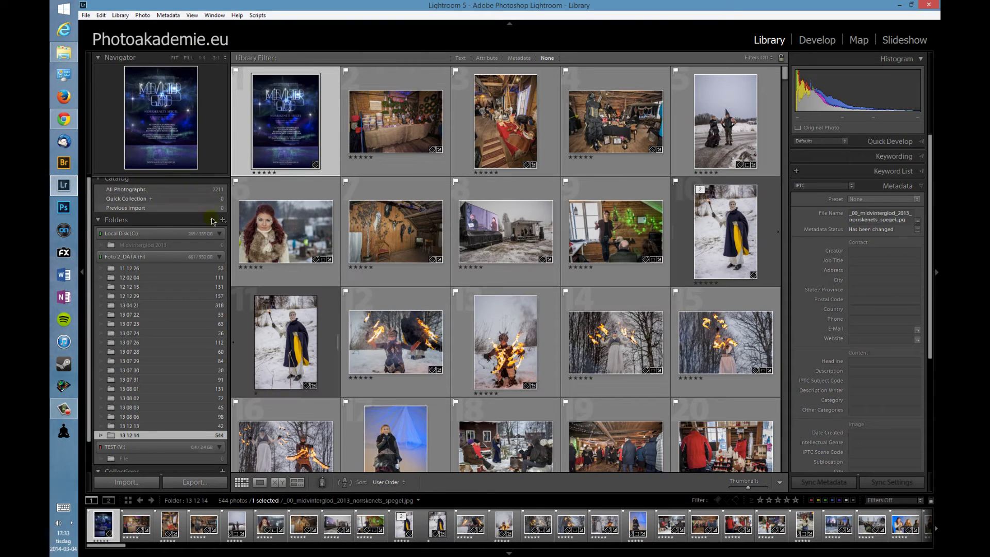
Start an import with the File folder under TEST (V:) as source, listing only DNG and TIF
left_click(124, 483)
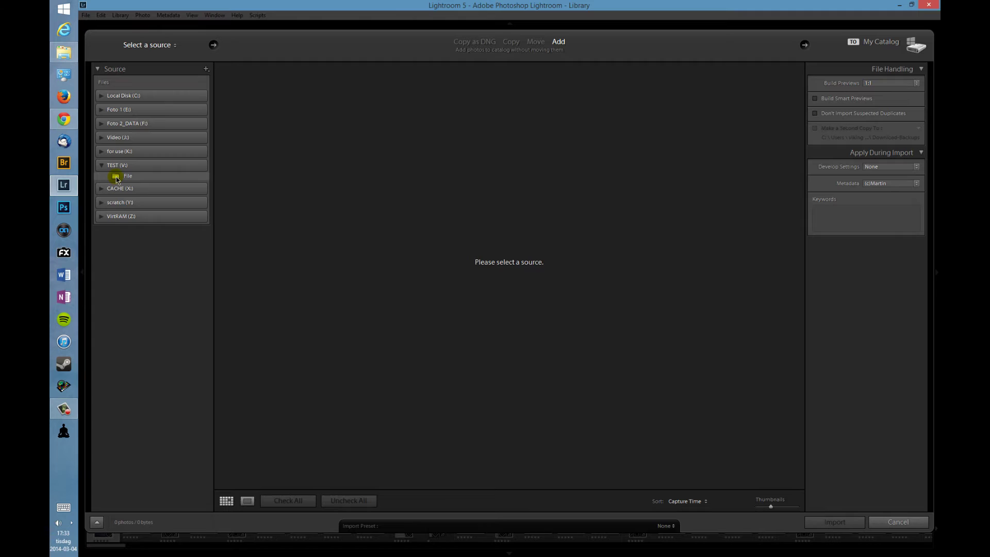
left_click(118, 176)
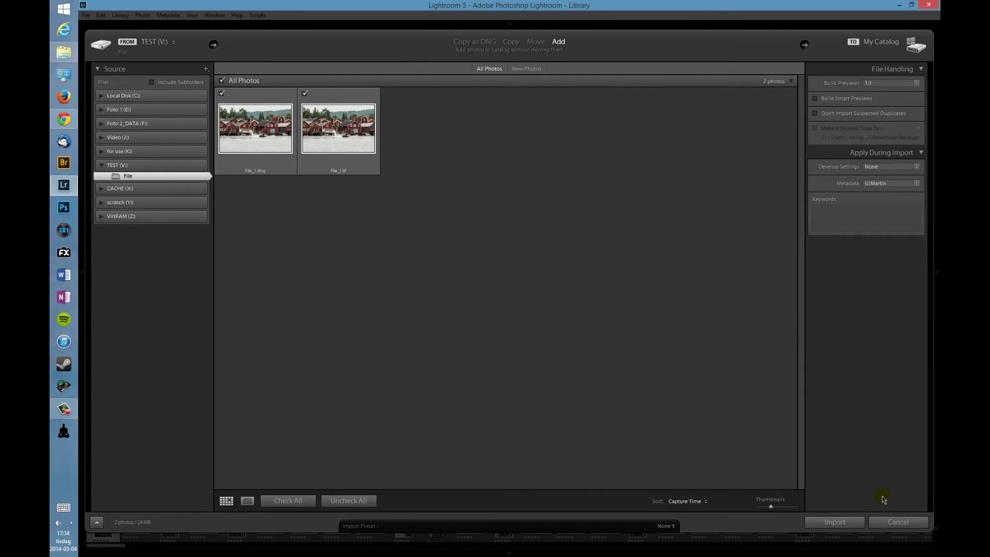
Cancel the import and enable 'Treat JPEG files next to raw files as separate photos' in Preferences
left_click(897, 524)
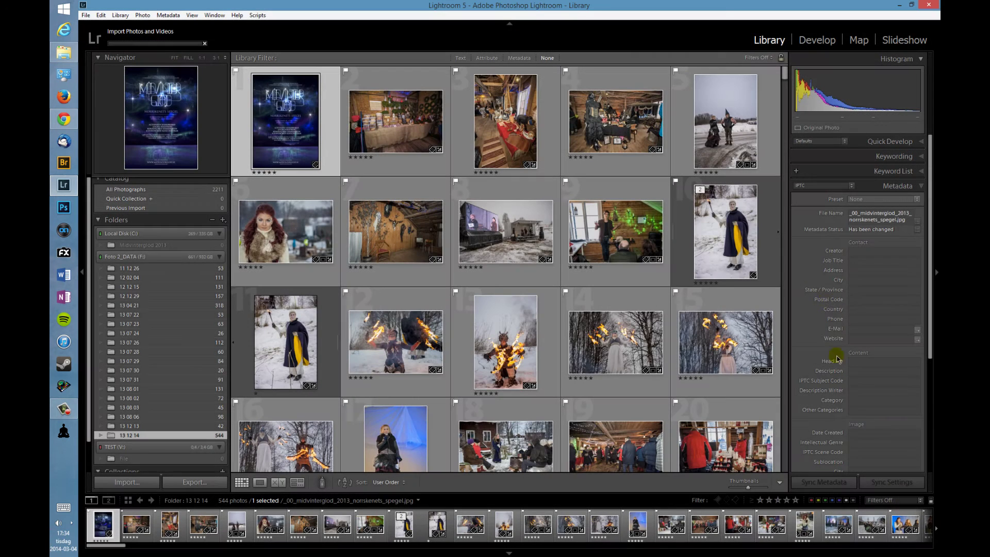
left_click(101, 15)
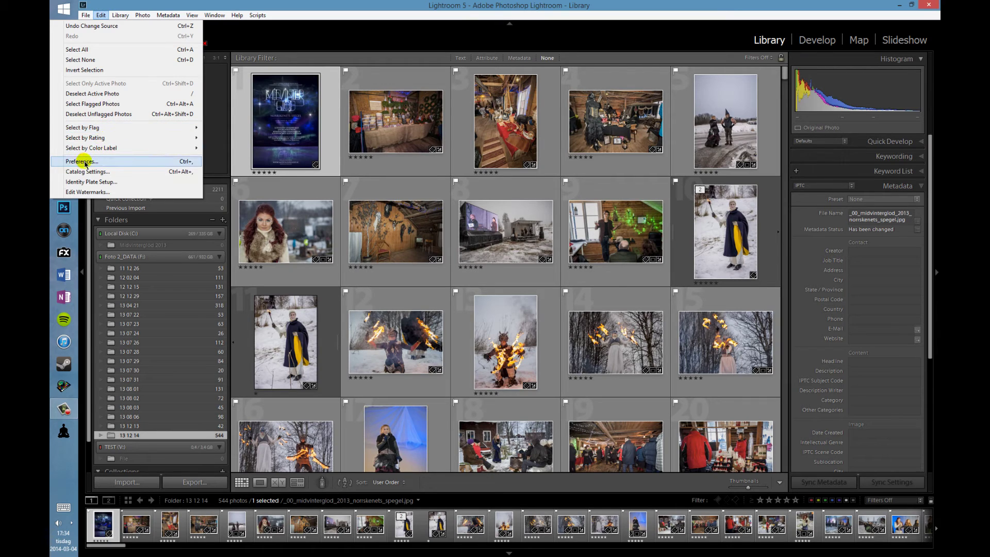
left_click(83, 162)
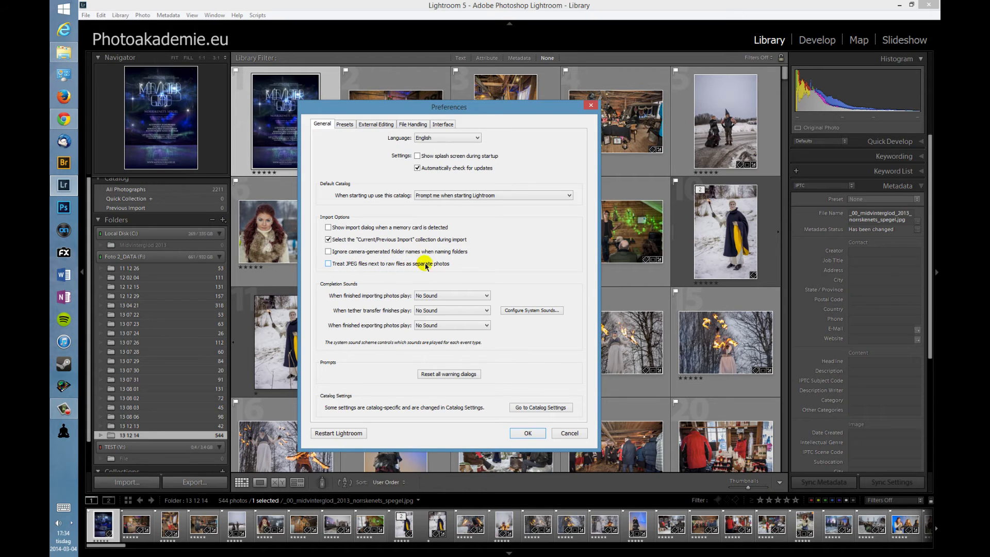
left_click(328, 264)
left_click(528, 434)
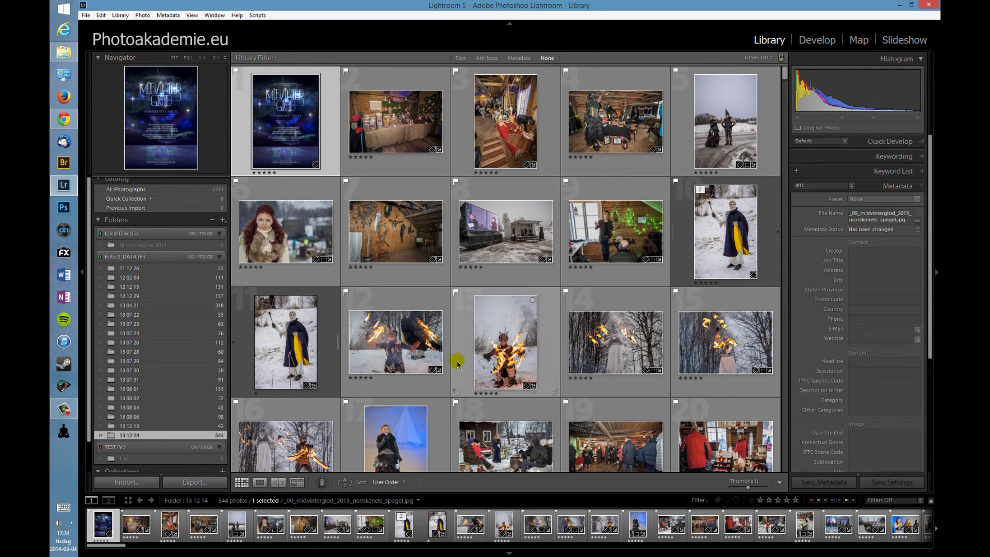
Import File_1's DNG, JPG and TIF from the File folder as three separate photos
left_click(126, 481)
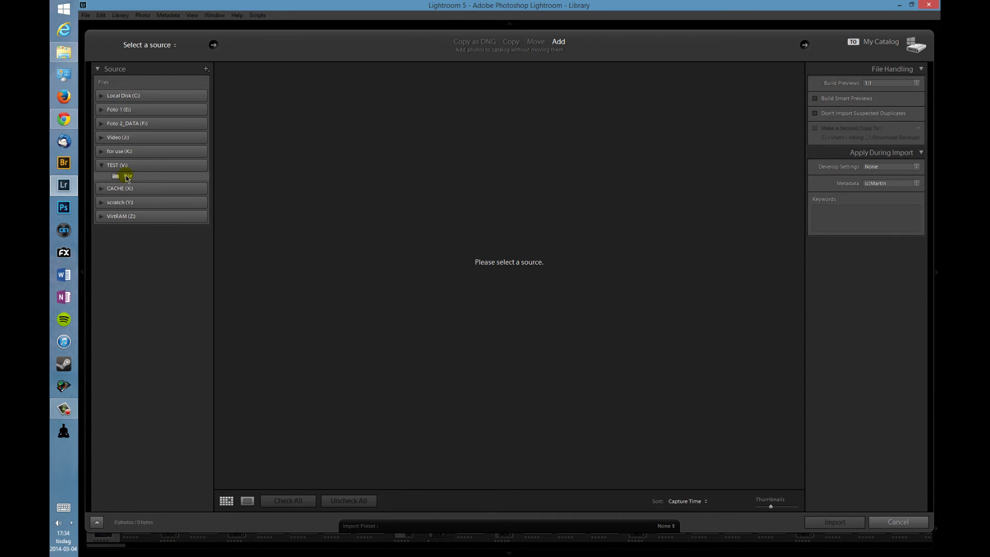
left_click(127, 177)
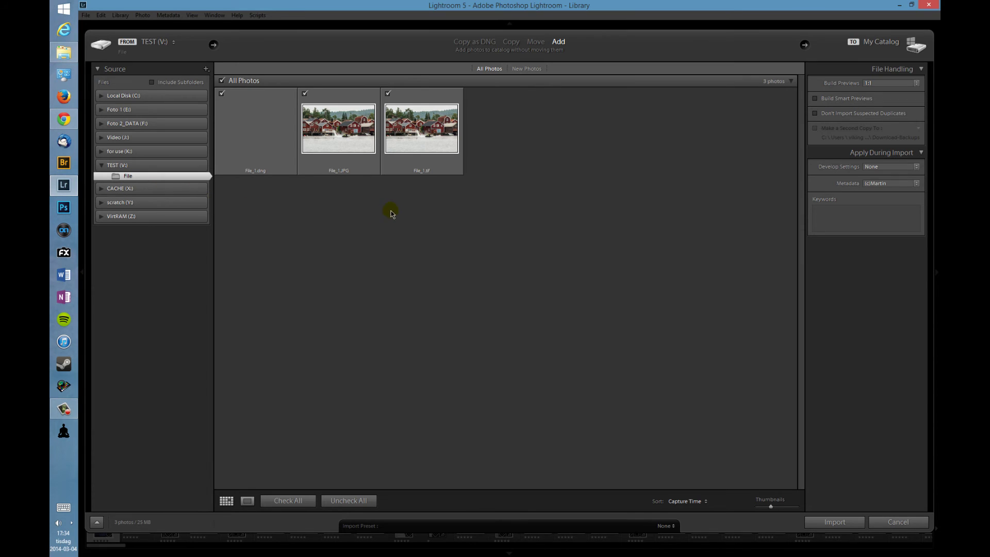
left_click(346, 161)
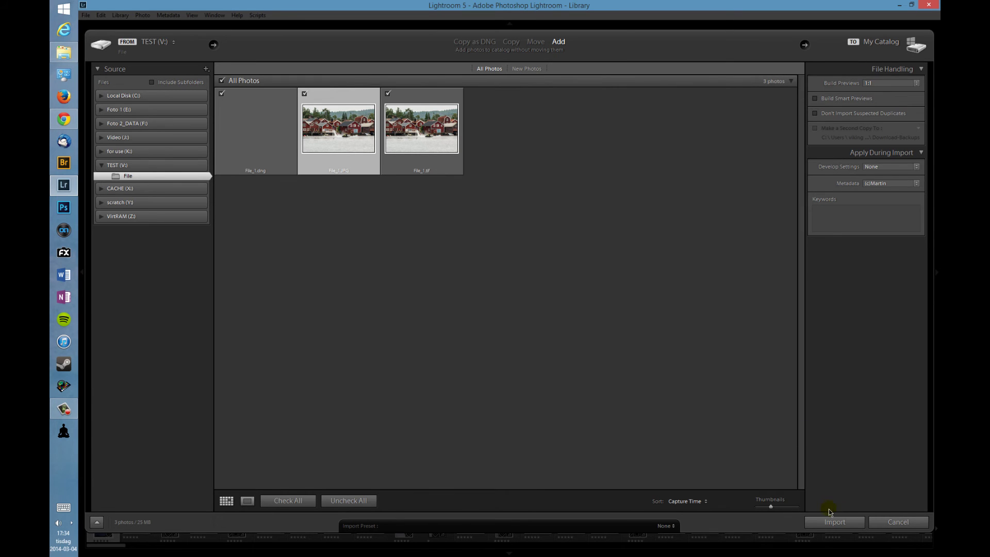
left_click(834, 524)
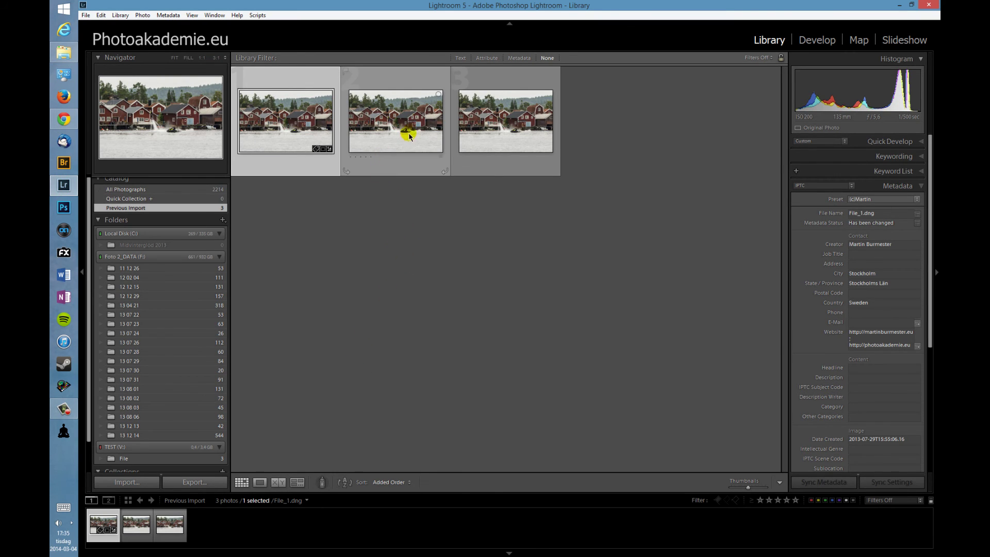
Select File_1.JPG in the grid and take it into Develop for editing
left_click(405, 119)
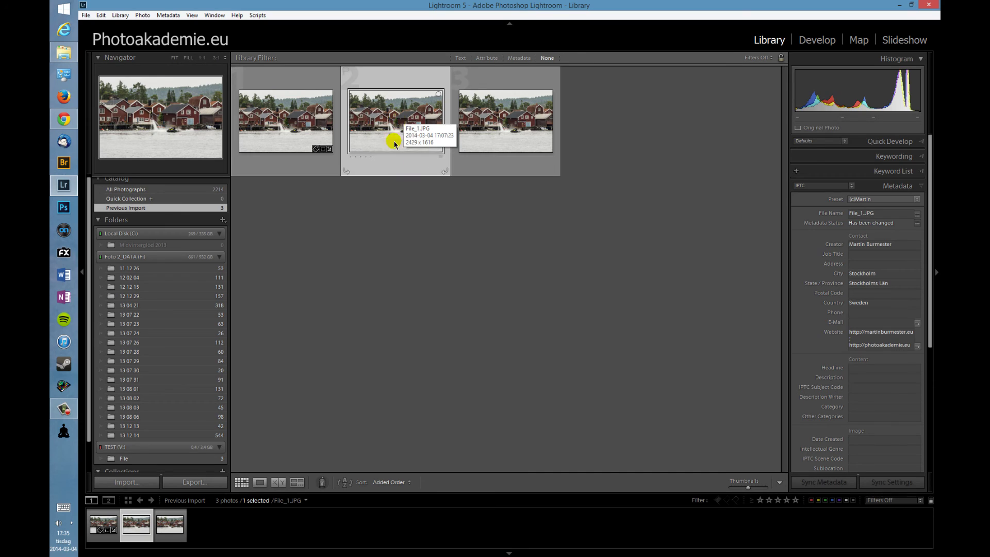
left_click(816, 43)
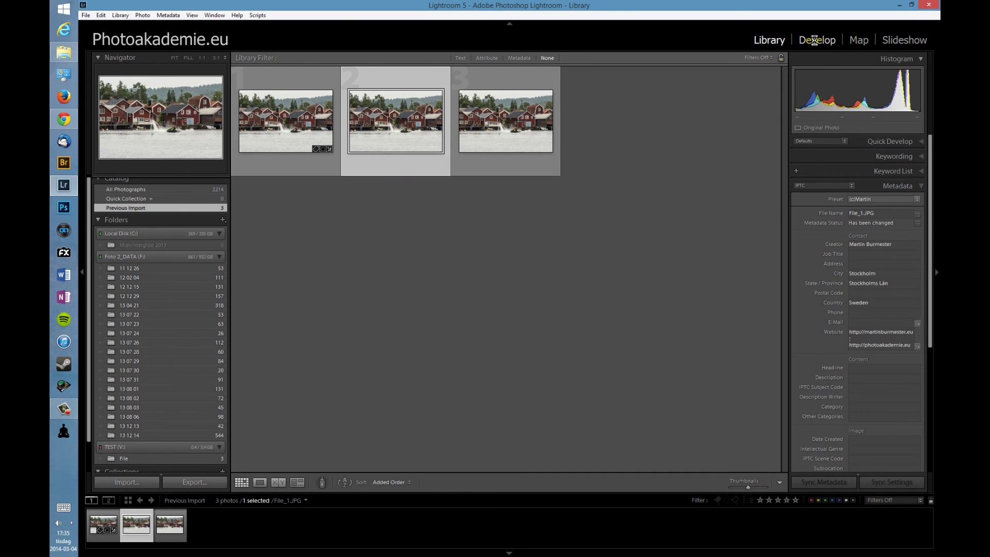